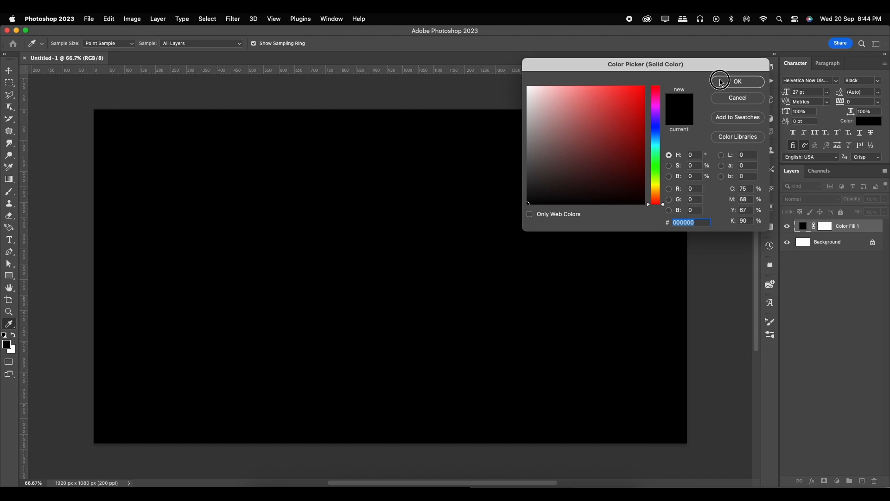
- Delete the white Background layer so only the black solid colour fill layer is left in the document
click(855, 242)
key(Delete)
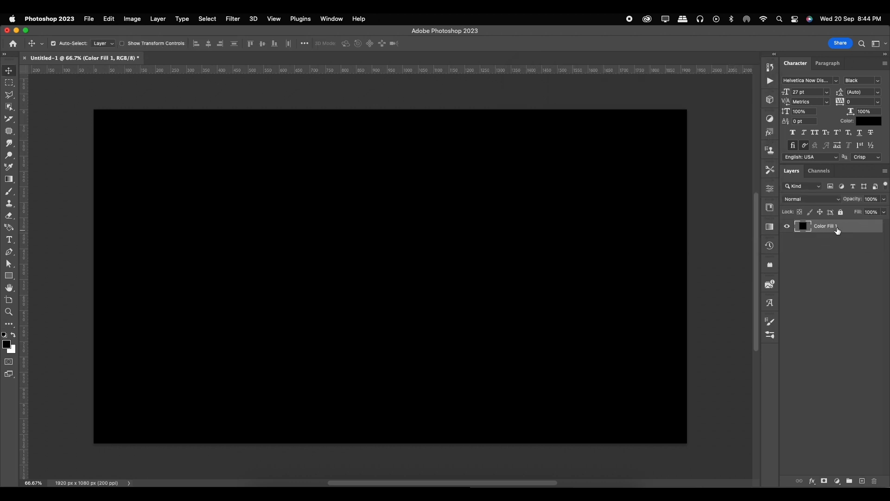
- Add the letter "S" as a text layer in Helvetica Now Display Black, coloured white (#ffffff)
key(t)
click(367, 265)
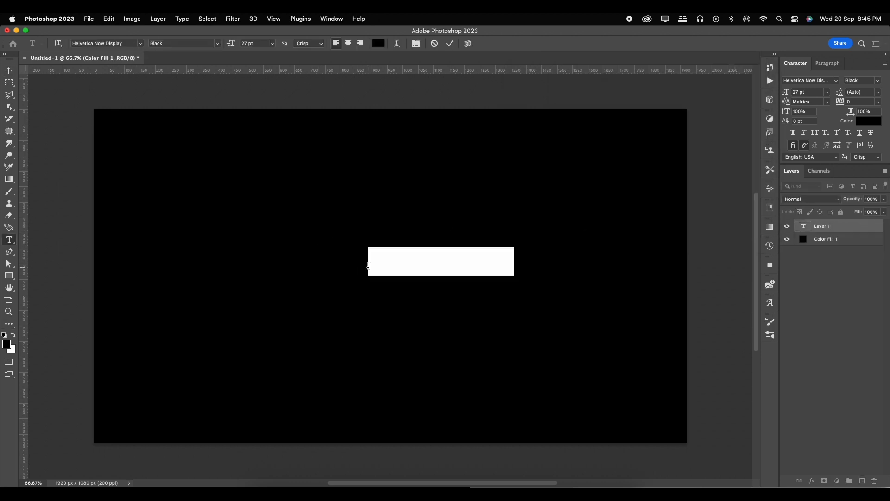
text(A)
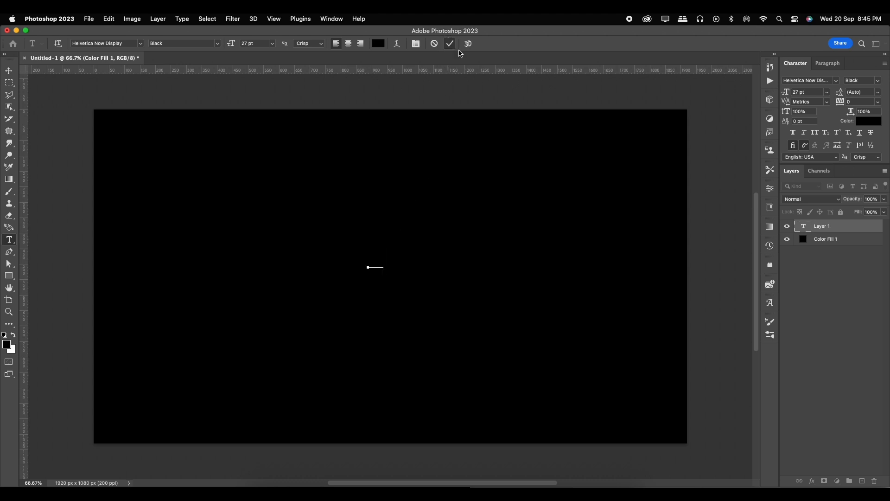
click(449, 45)
click(868, 121)
drag(629, 145, 506, 65)
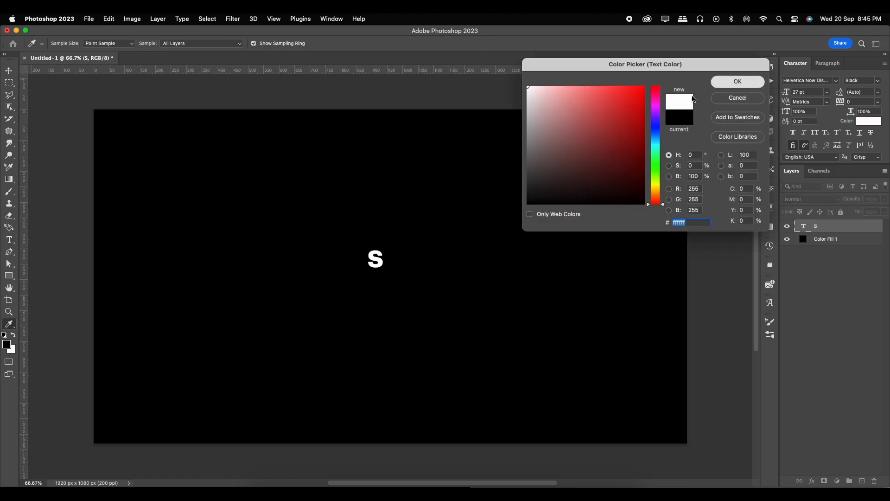
click(737, 81)
- Enlarge the S to 171 pt and place it near the left edge of the canvas, roughly centred vertically
key(ctrl+t)
drag(389, 246, 195, 284)
click(7, 70)
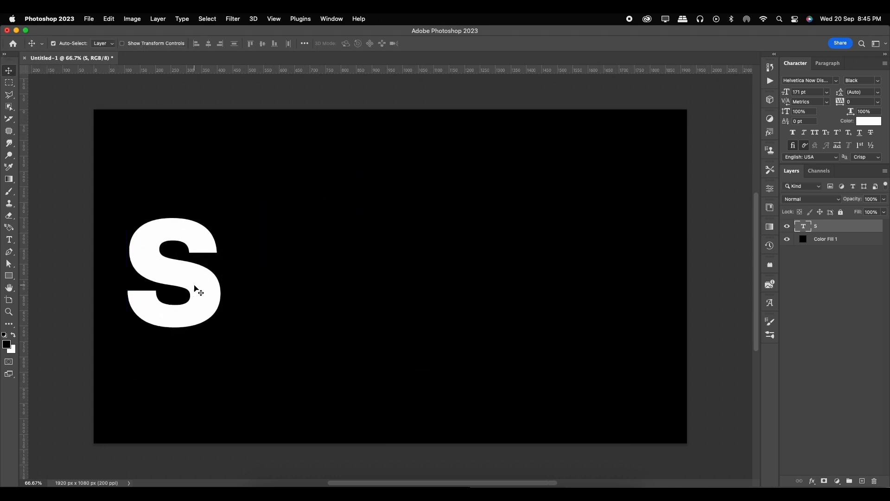
- Apply an outside stroke layer style to the S, filled with a linear blue-to-white gradient at 180°
double_click(853, 229)
click(516, 145)
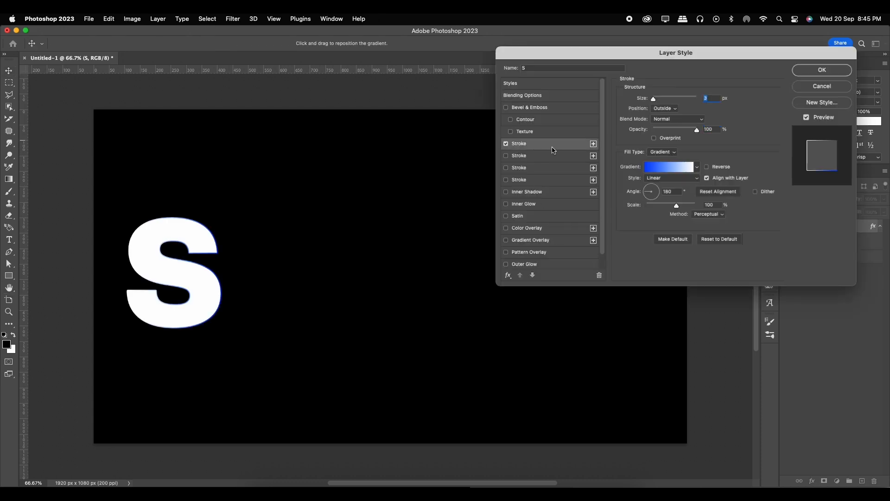
click(669, 171)
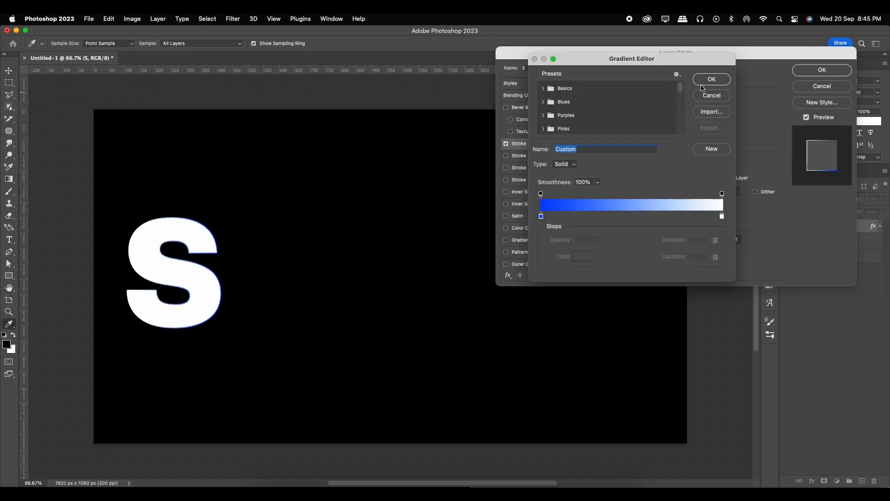
click(701, 83)
click(666, 154)
click(703, 156)
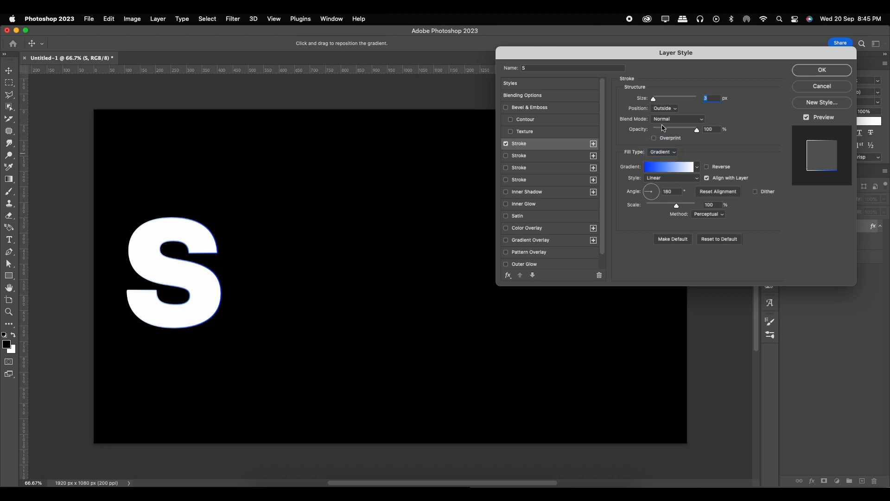
click(817, 70)
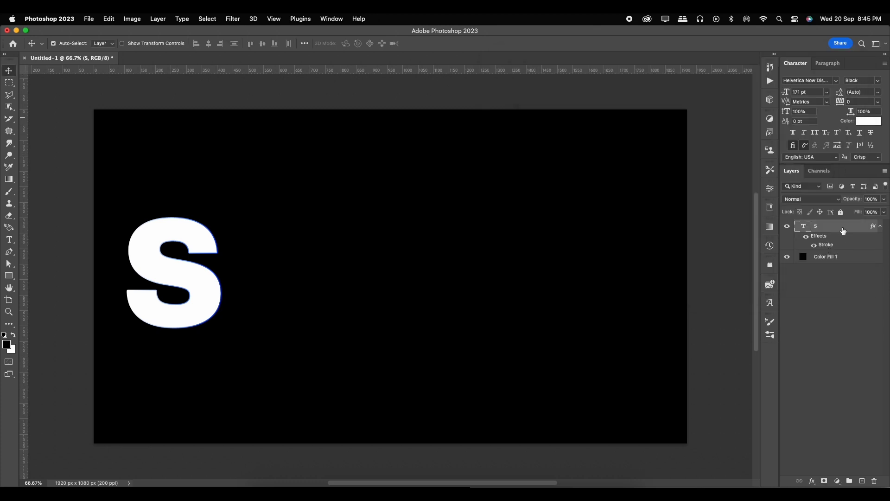
- Change the S text colour to black (#000000), matching the background so only its gradient outline shows
click(868, 121)
click(503, 162)
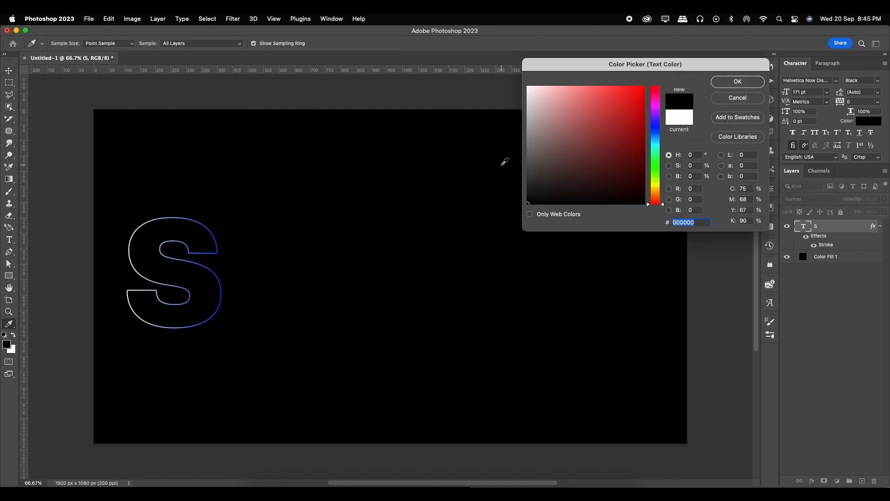
click(736, 83)
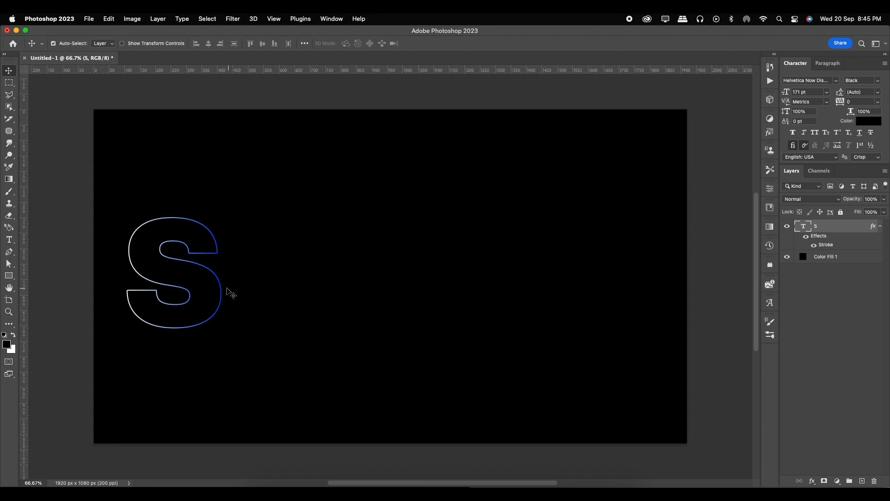
- Duplicate the outlined S to its right and change the copy's text to "H"
drag(221, 291, 321, 291)
double_click(316, 284)
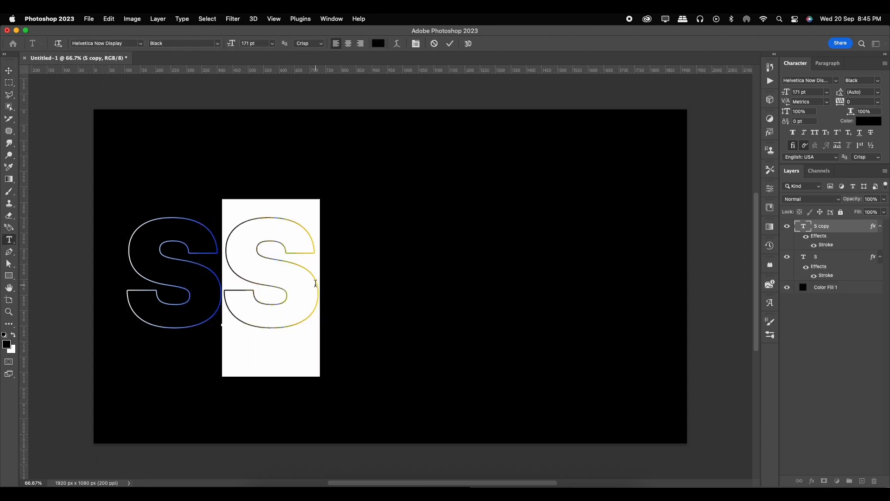
text(H)
key(super+Return)
key(v)
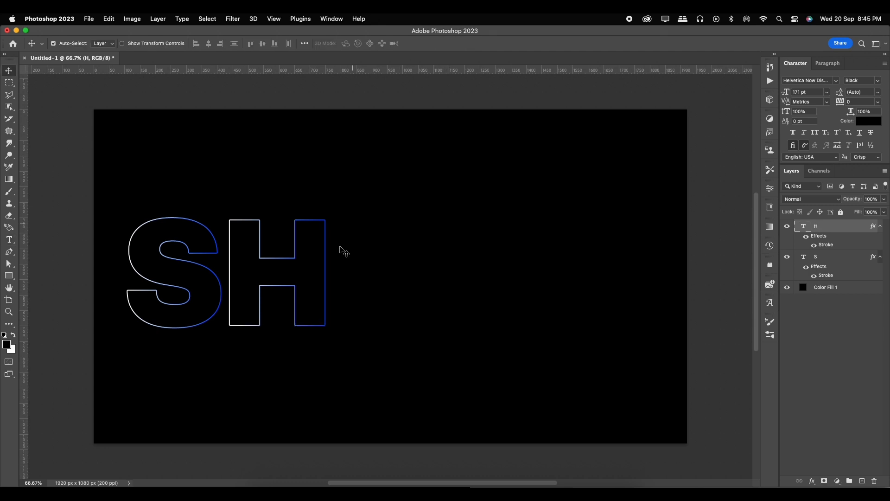
- Duplicate the outlined H to its right and change the copy's text to "A"
drag(326, 270, 423, 267)
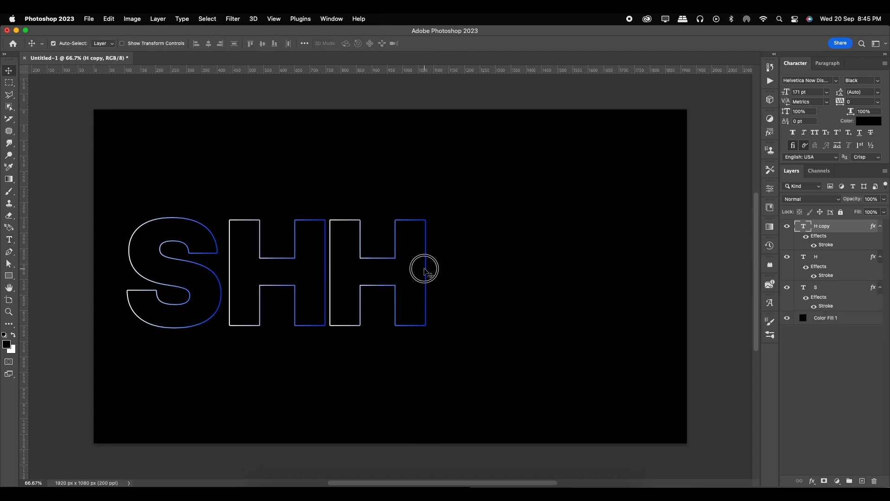
double_click(425, 267)
text(A)
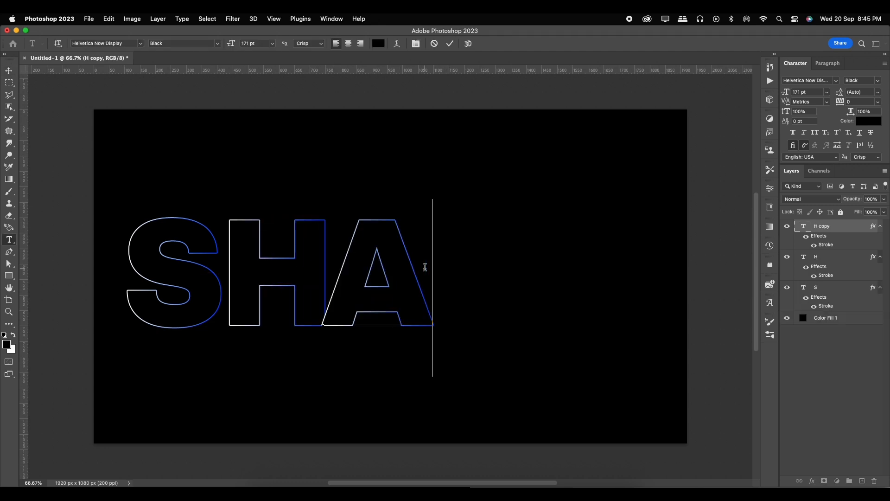
key(super+Return)
key(v)
- Duplicate the outlined A to its right and change the copy's text to "D", positioned against the A
drag(423, 284, 538, 290)
double_click(537, 286)
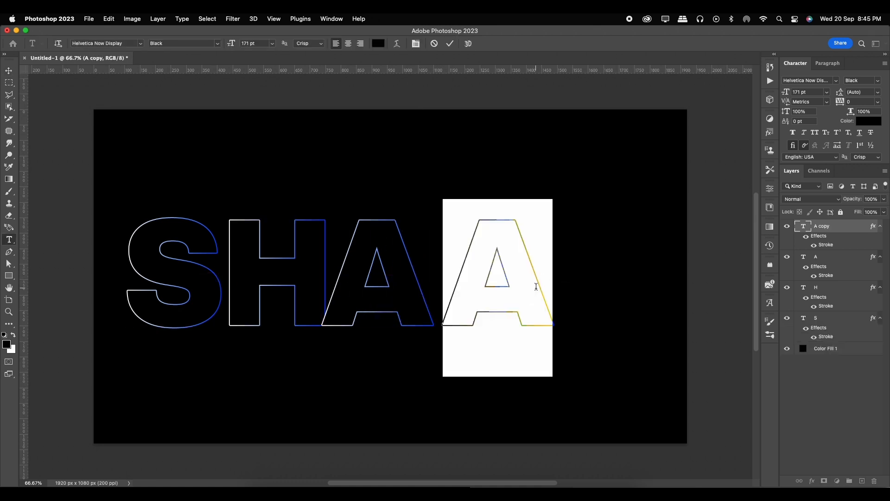
text(D)
click(450, 43)
key(v)
- Duplicate the outlined D to its right and change the copy's text to "O", positioned against the D
drag(538, 288, 644, 288)
double_click(634, 282)
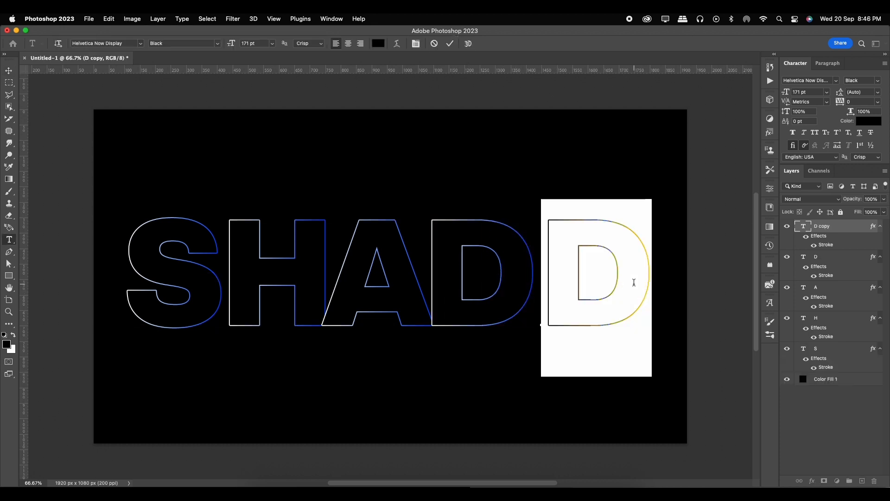
text(O)
click(450, 44)
key(v)
- Duplicate the outlined O to its right and change the copy's text to "W", overlapping the O
drag(615, 253, 673, 273)
double_click(671, 268)
text(W)
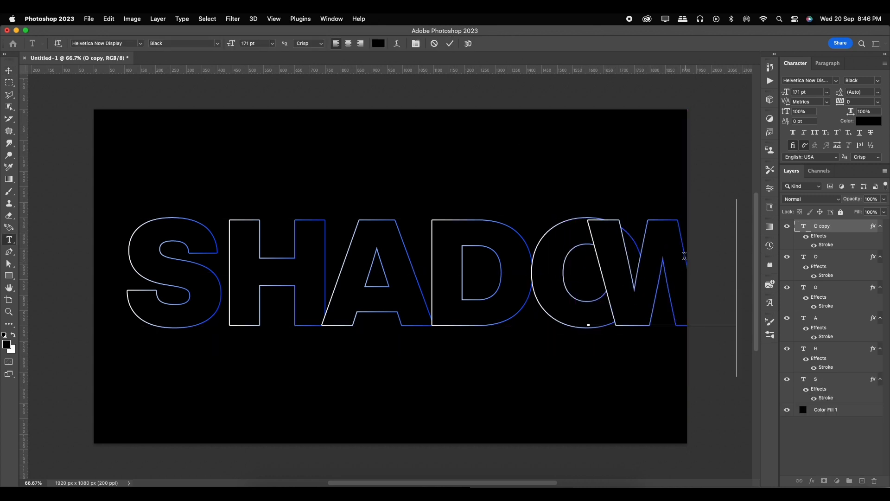
click(450, 43)
key(v)
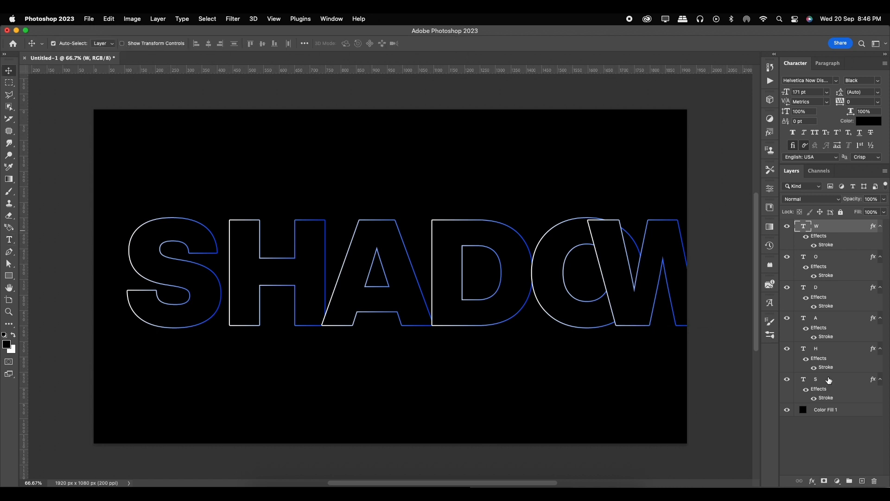
- Convert each letter layer, W, O, D, A, H and S, into its own Smart Object
right_click(846, 227)
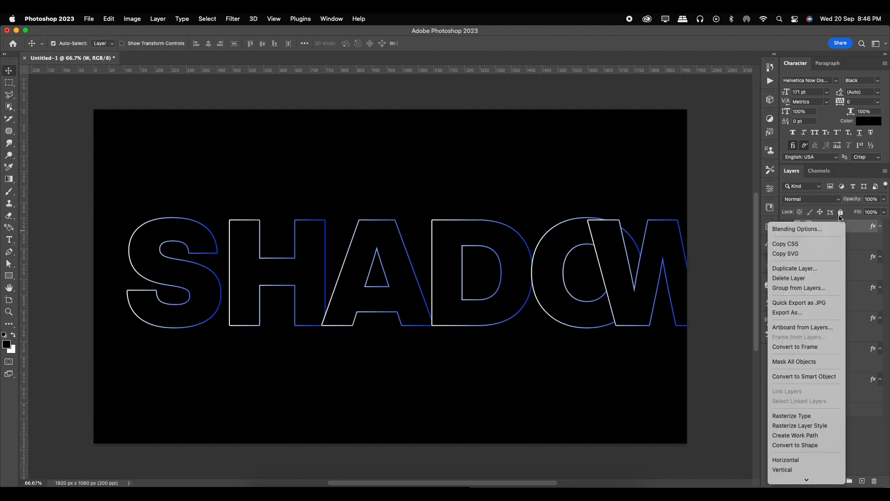
click(816, 374)
right_click(837, 251)
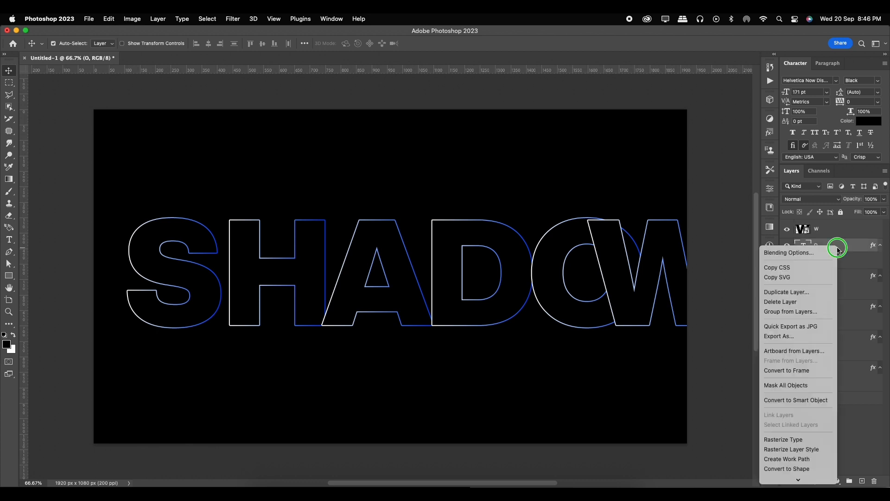
click(798, 401)
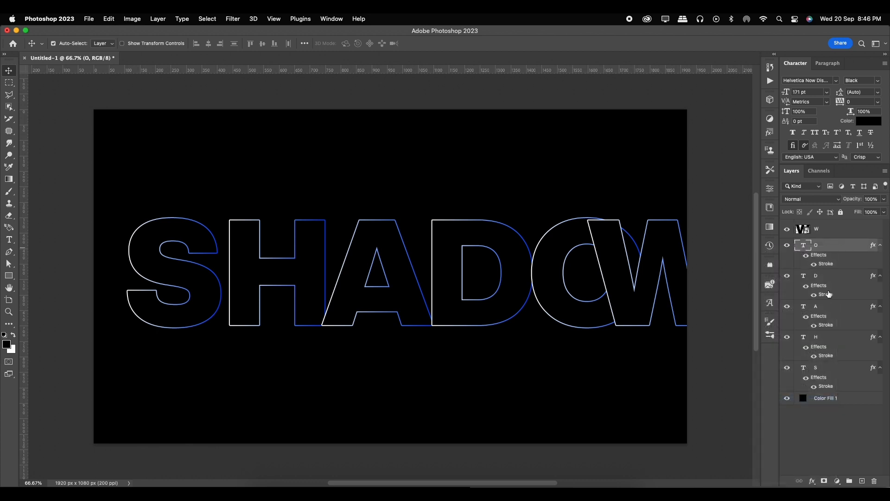
right_click(826, 266)
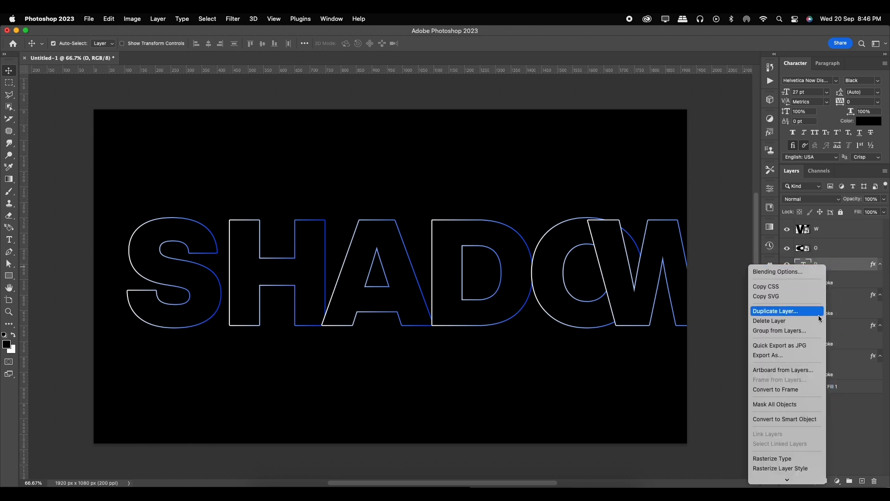
click(795, 418)
right_click(825, 283)
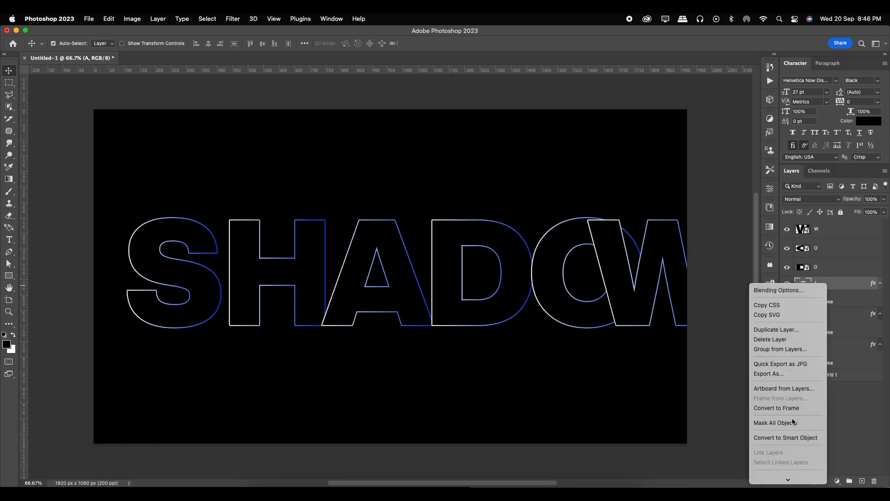
click(790, 438)
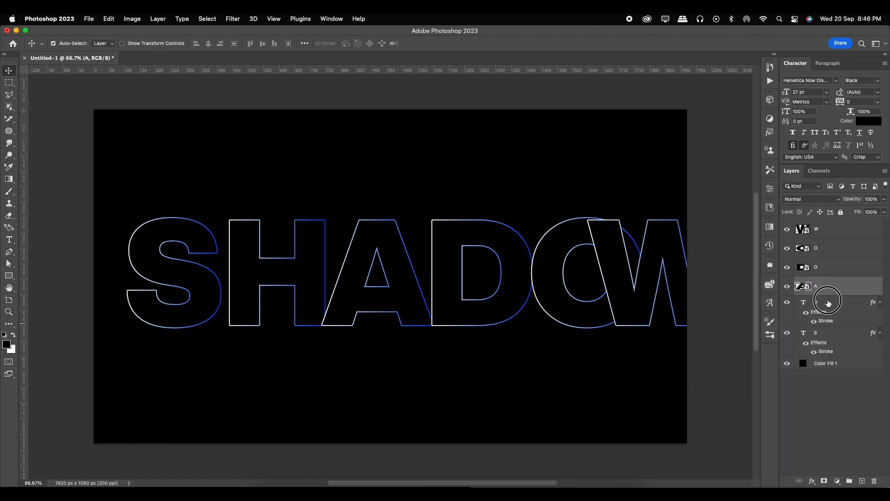
right_click(832, 302)
click(794, 453)
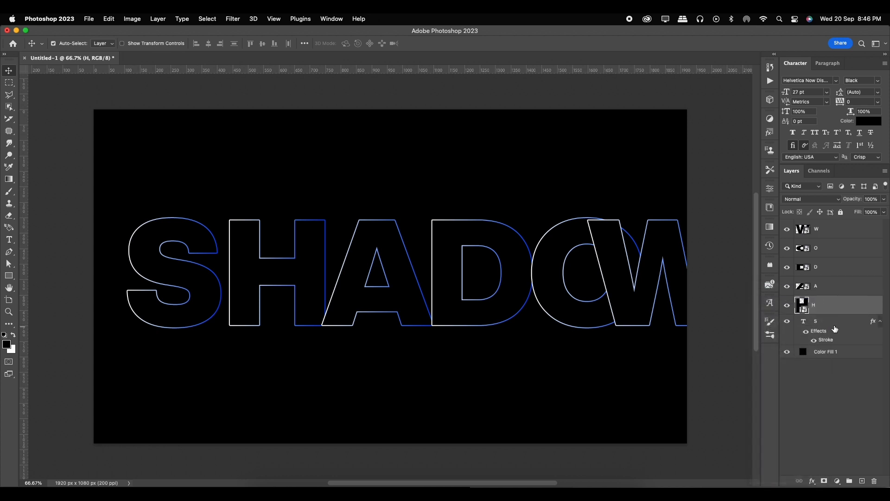
right_click(834, 322)
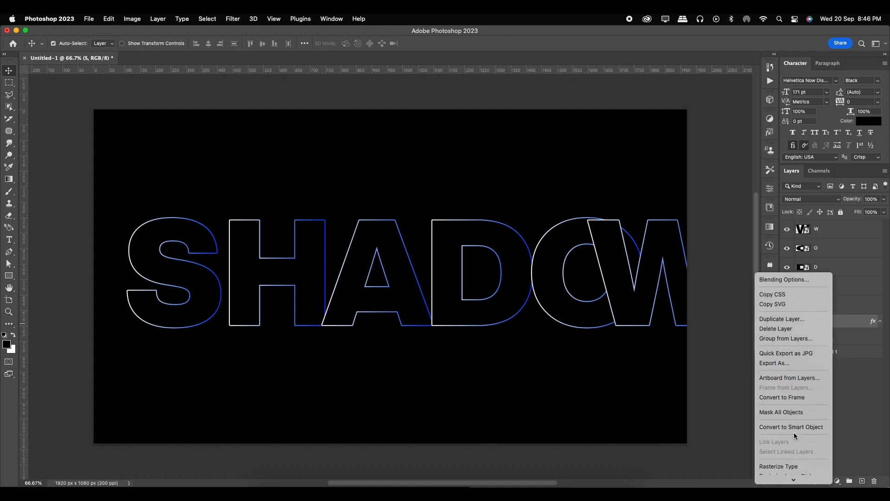
click(794, 428)
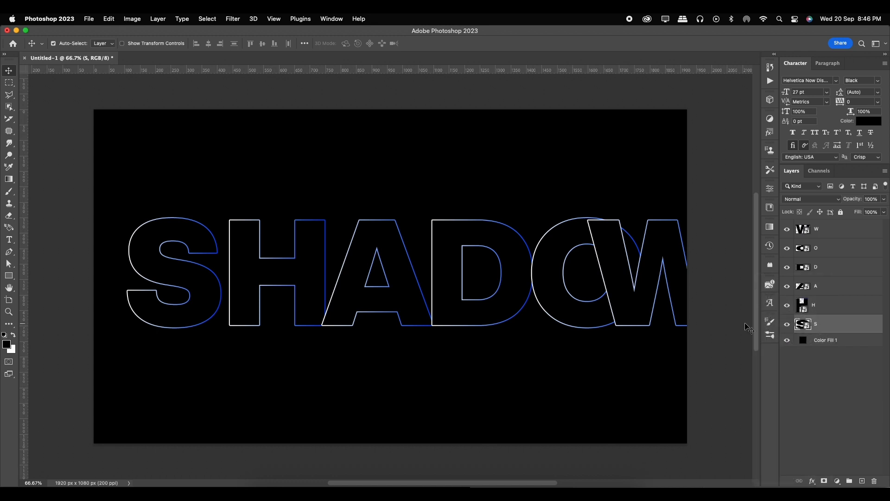
- Move the S slightly left and fade out its right edge with a black-to-transparent linear gradient on a new layer mask
drag(215, 274, 202, 273)
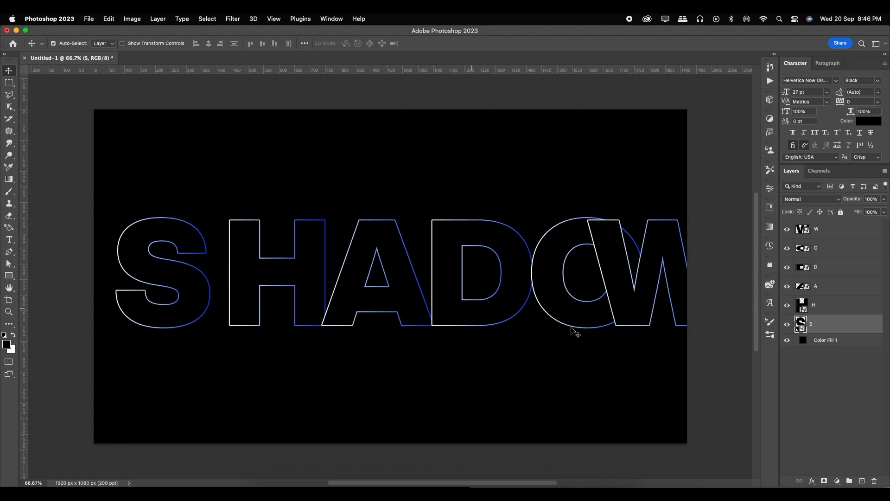
click(824, 481)
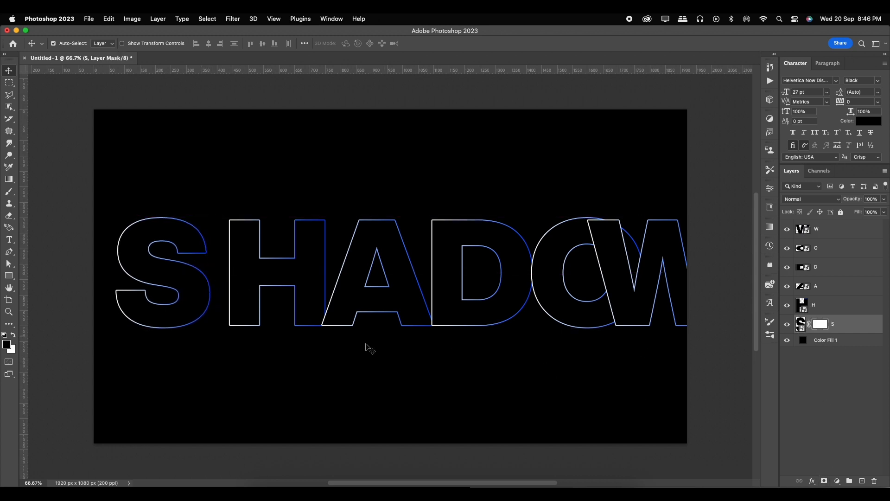
click(9, 182)
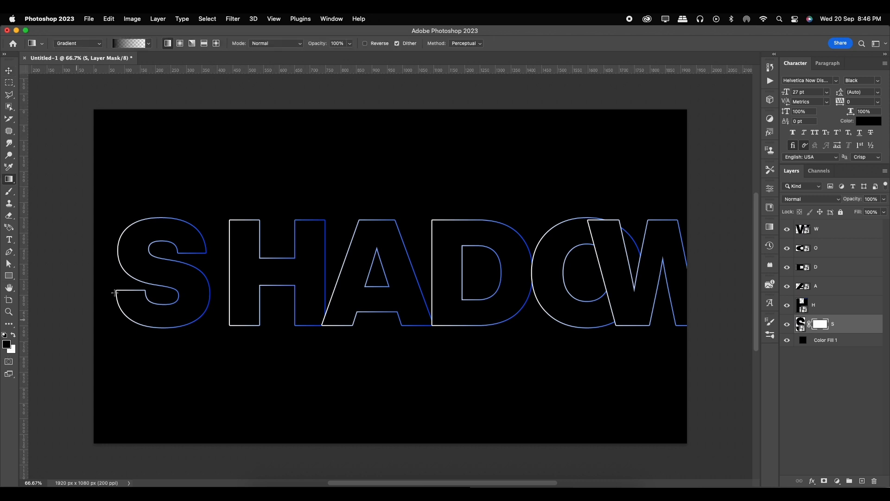
drag(207, 274, 109, 275)
drag(207, 275, 192, 275)
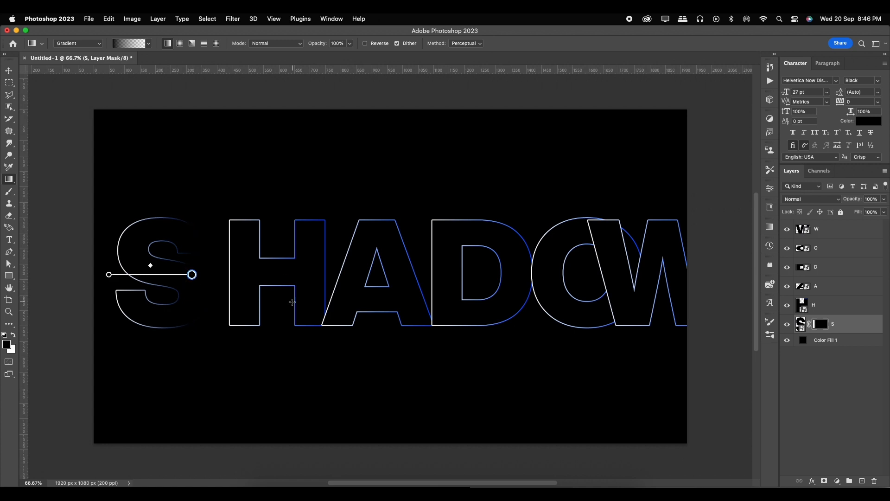
- Move the H left against the S and fade out its right edge with a black-to-transparent linear gradient on a new layer mask
click(826, 308)
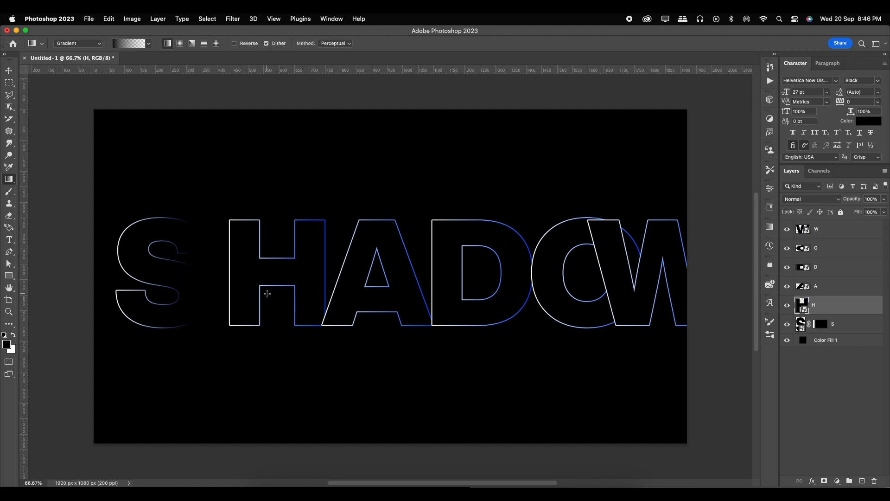
key(v)
drag(294, 260, 255, 257)
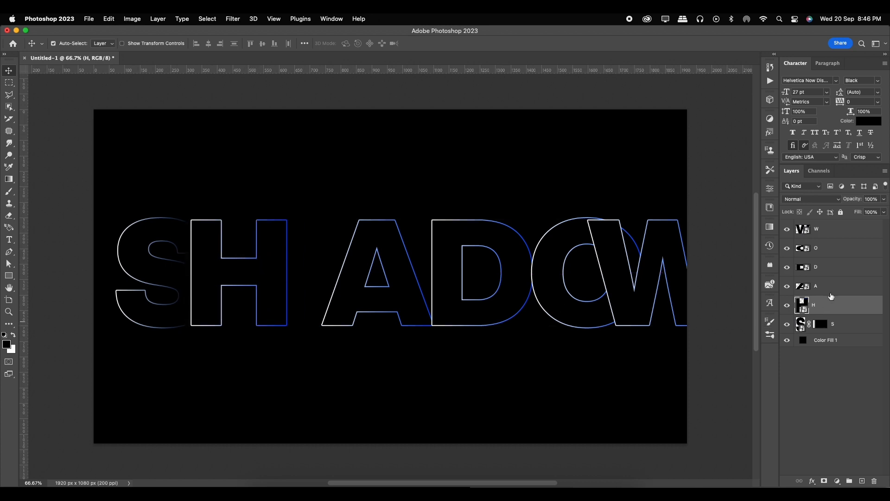
click(824, 482)
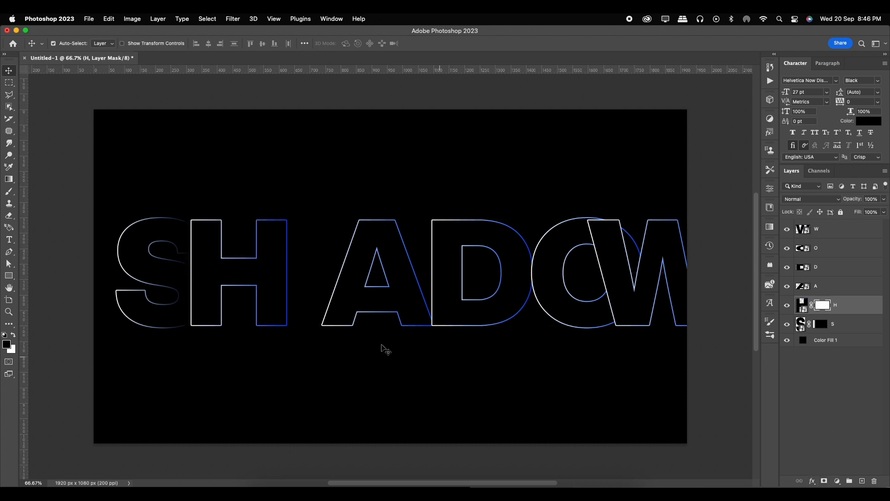
key(g)
drag(286, 274, 154, 279)
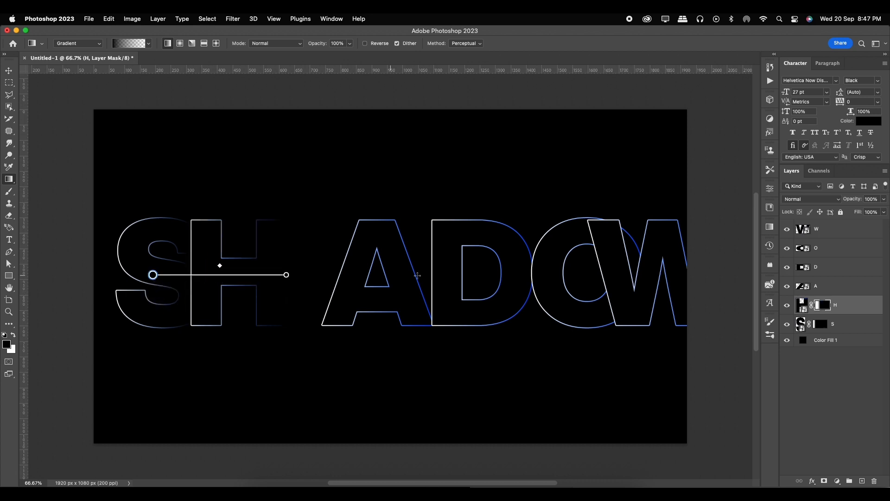
- Add a layer mask to the A, move it left to overlap the H, and fade out its right edge with the gradient
click(849, 288)
click(823, 481)
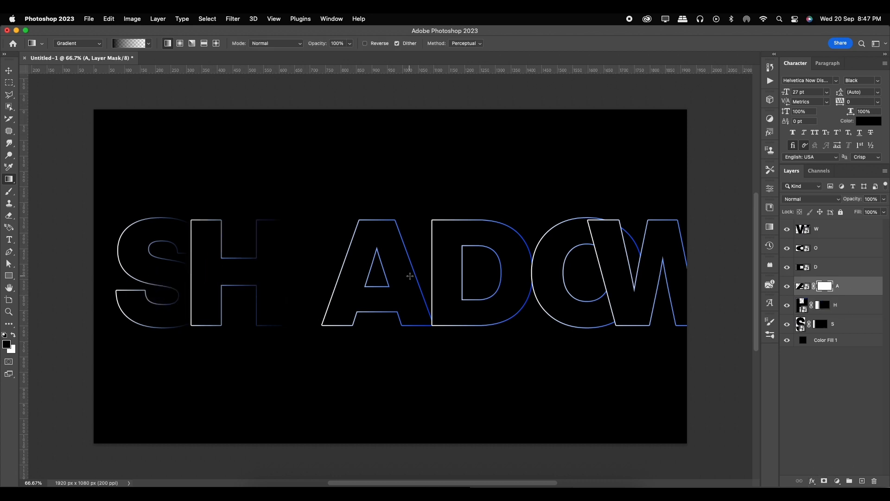
key(v)
drag(415, 277, 276, 283)
key(g)
- Move the D left against the A and fade out its right side with a linear gradient on a new layer mask
click(830, 275)
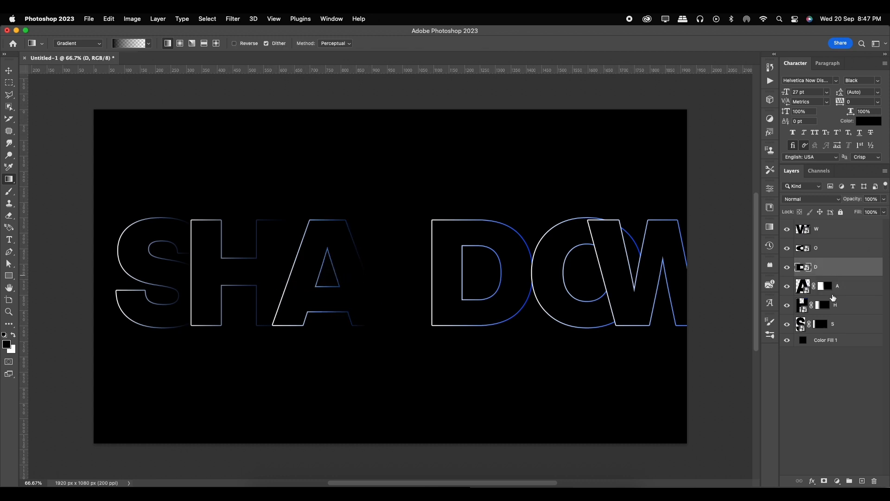
key(v)
drag(499, 291, 438, 287)
click(824, 481)
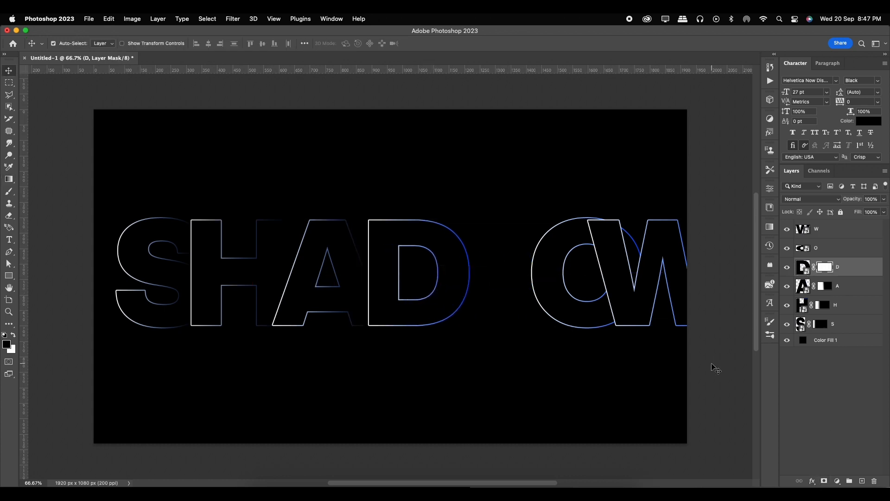
key(g)
drag(472, 281, 315, 282)
drag(471, 281, 449, 282)
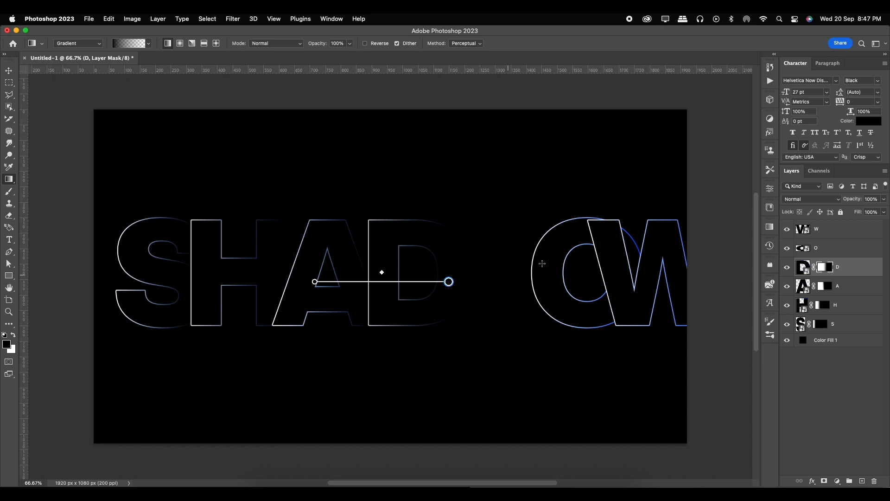
- Add a layer mask to the O layer and move the O left so it sits against the D's faded edge
click(830, 249)
click(824, 481)
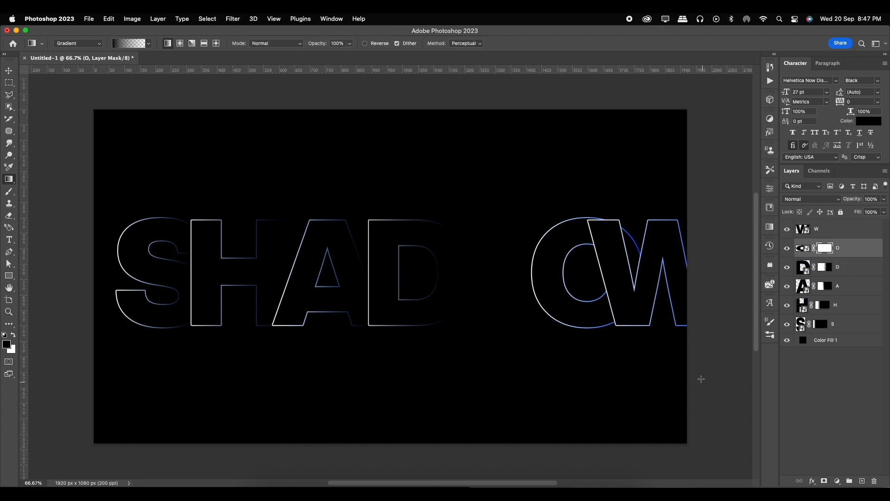
key(v)
drag(589, 324, 498, 332)
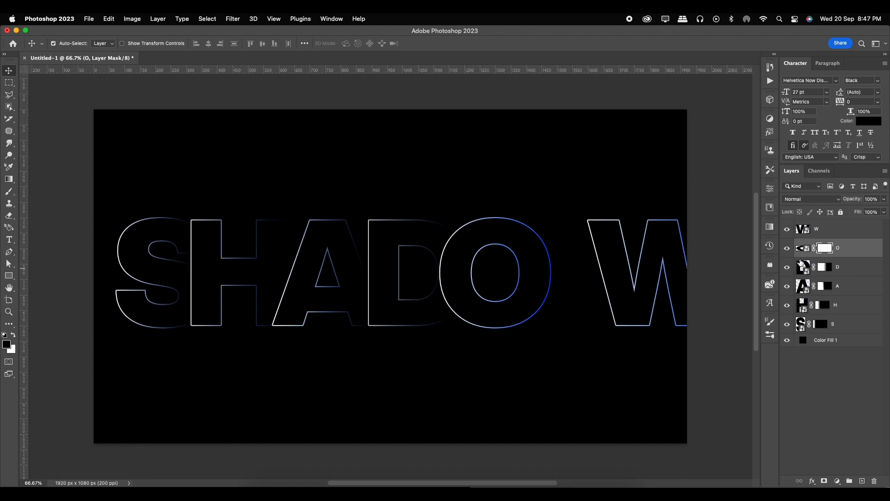
click(533, 323)
click(536, 318)
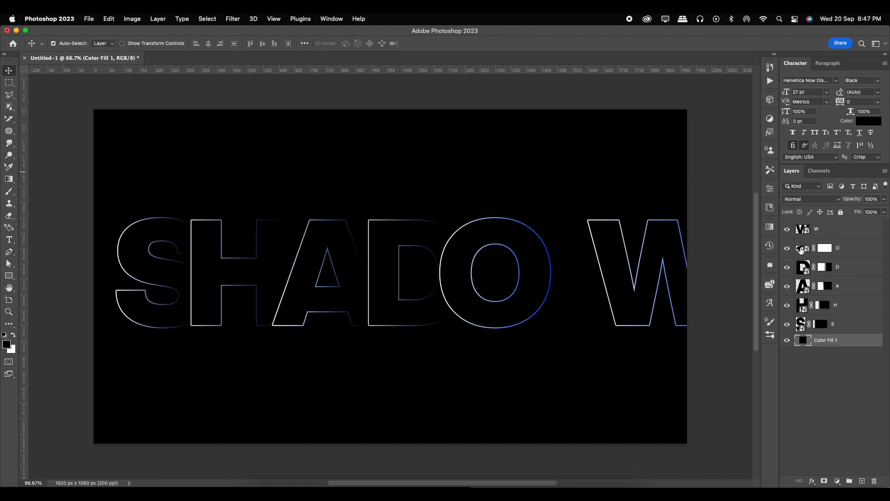
click(801, 250)
drag(518, 296, 522, 301)
key(super+backslash)
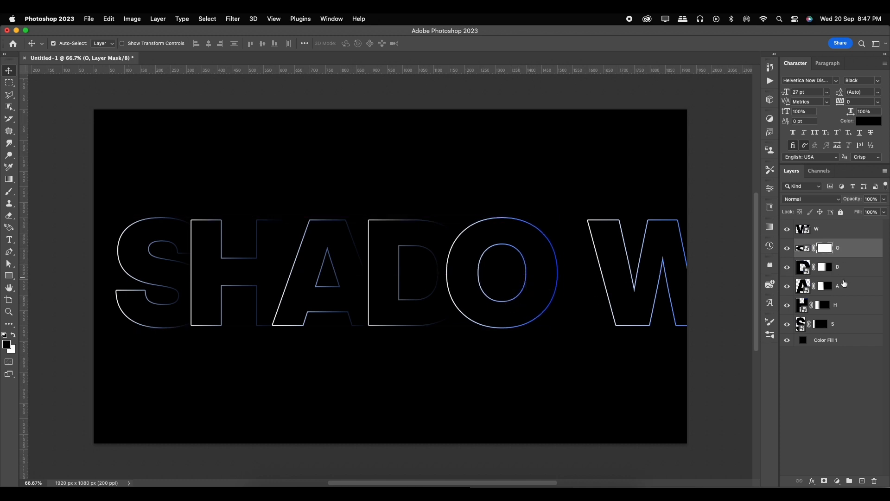
- Fade out the O's right edge with a black-to-transparent linear gradient on its layer mask
key(g)
drag(568, 283, 446, 281)
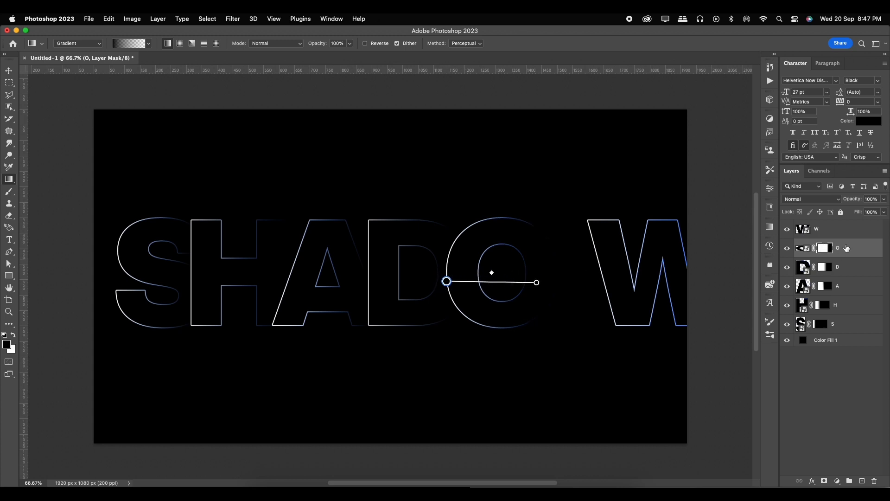
key(Return)
- Move the W left to overlap the O's faded edge and fade out its right side with a gradient on a new layer mask
click(847, 229)
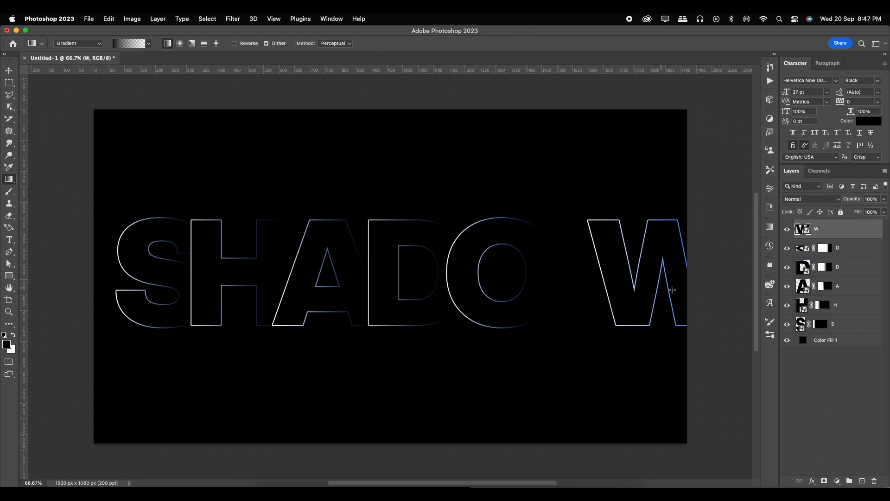
key(v)
click(640, 298)
click(655, 303)
drag(654, 302, 586, 300)
click(824, 481)
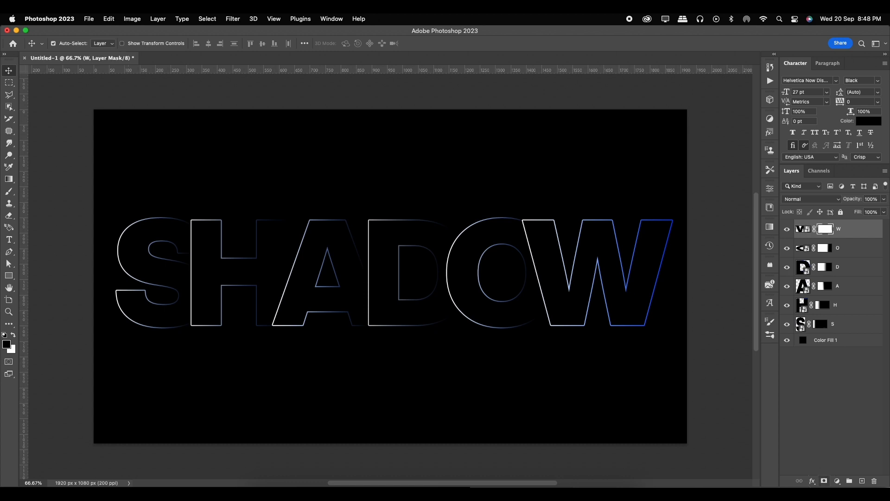
key(g)
drag(658, 287, 549, 286)
- Group all the letter layers from W down to S
click(867, 232)
shift+click(850, 325)
key(ctrl+g)
- Scale the letter group down proportionally and move it slightly up near the middle of the canvas
key(ctrl+t)
drag(675, 217, 626, 227)
drag(572, 263, 522, 246)
key(Escape)
key(ctrl+t)
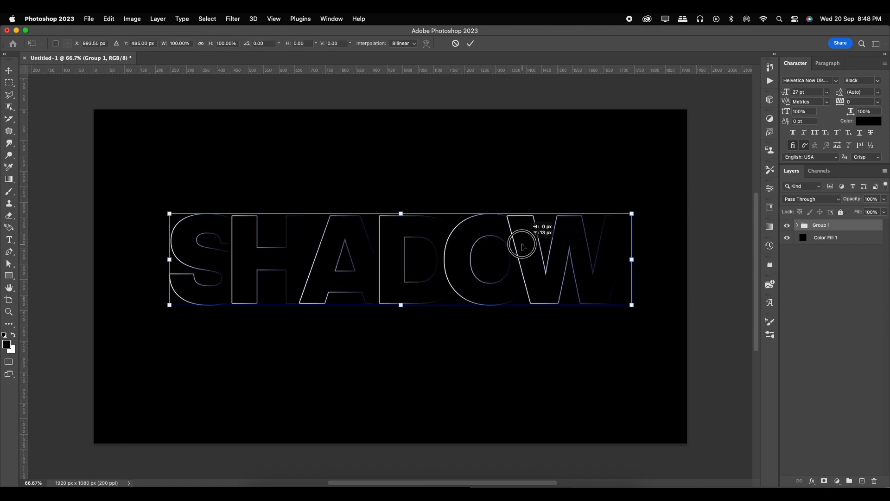
key(Return)
- Duplicate the letter group and place the copy beneath the original in the layer stack
key(g)
key(ctrl+j)
drag(850, 230, 842, 247)
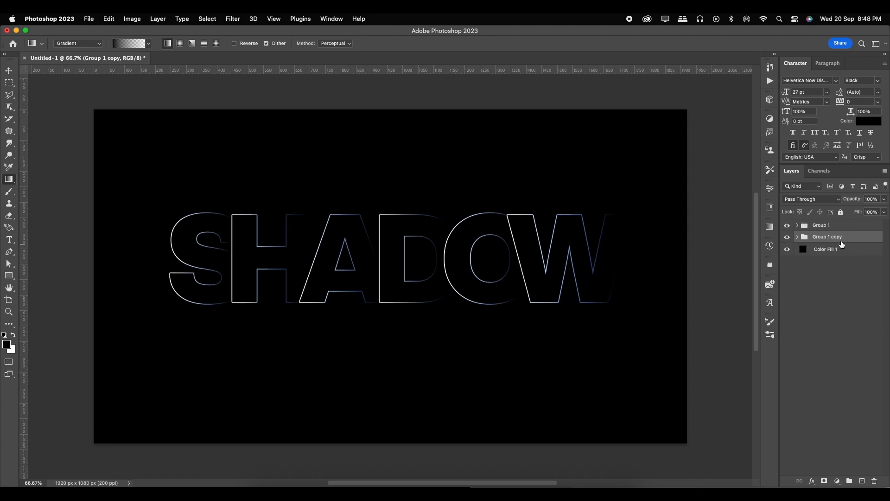
key(Return)
- Flip the duplicated group vertically and move it straight down below the original lettering as a reflection
key(ctrl+t)
right_click(553, 247)
click(584, 477)
drag(524, 286, 524, 376)
key(Return)
key(g)
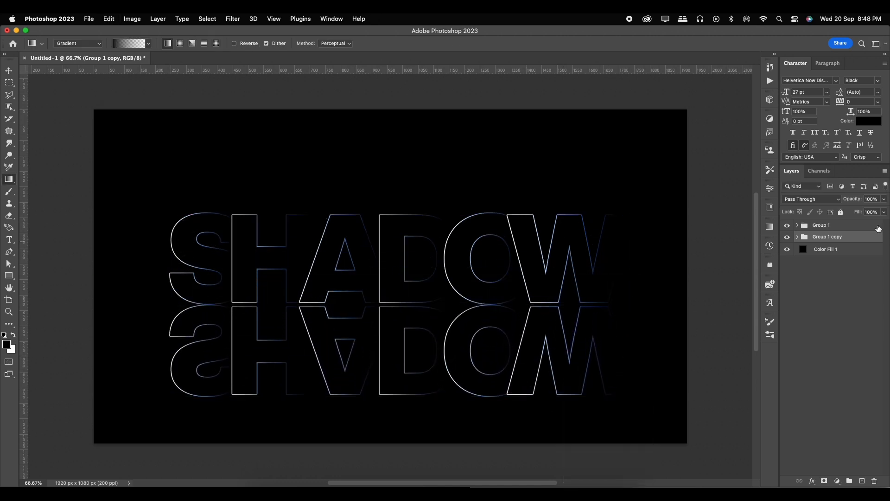
- Move and nudge the reflected group up until its edges line up with the original lettering's baseline
key(v)
drag(592, 364, 596, 361)
key(Up)
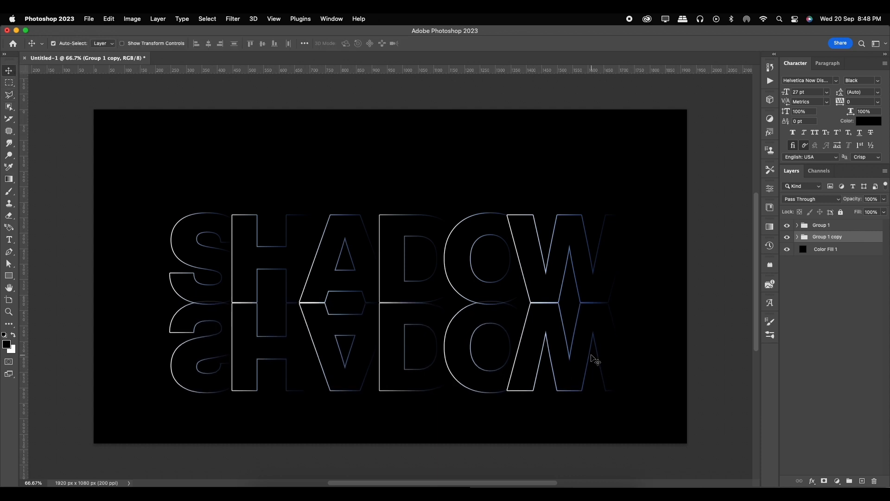
key(Up)
key(Down)
key(Down)
key(Down)
key(Down)
key(Down)
key(Down)
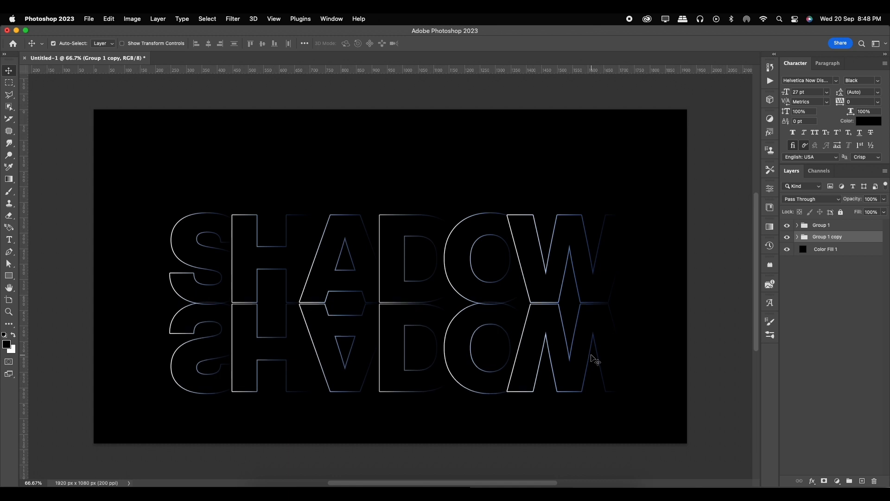
key(Up)
key(Up)
key(Up)
key(Up)
key(Up)
key(Up)
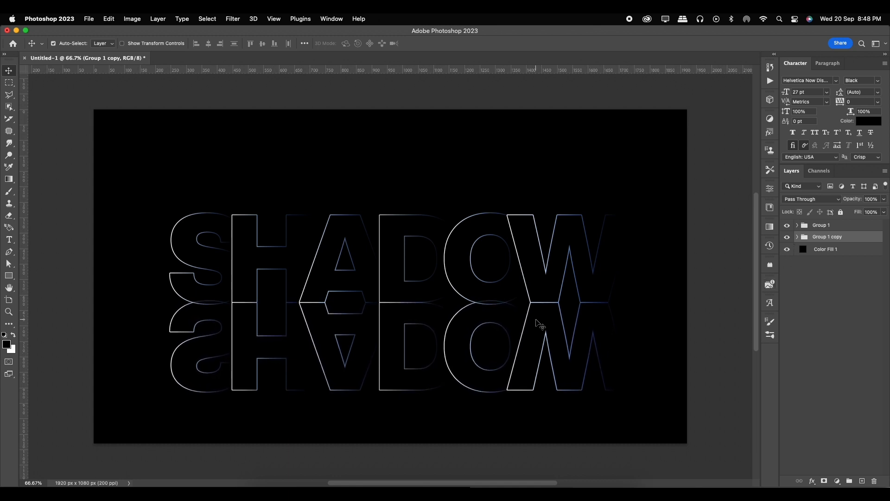
- Nudge the reflected S down so it just touches the curve of the original S
click(214, 348)
key(Down)
key(Down)
key(Down)
key(Down)
key(Down)
key(Down)
key(Down)
key(Down)
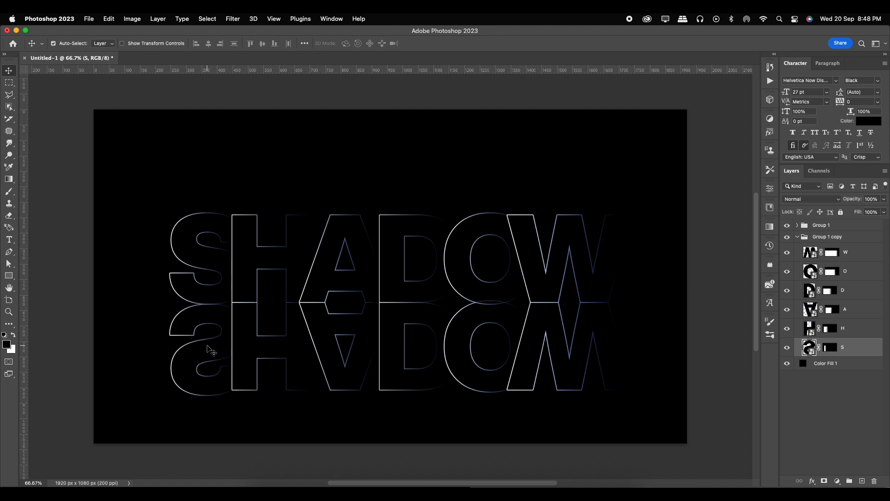
- Add a layer mask to the reflected group and fade out its lower part with a vertical black-to-transparent linear gradient
click(797, 238)
key(g)
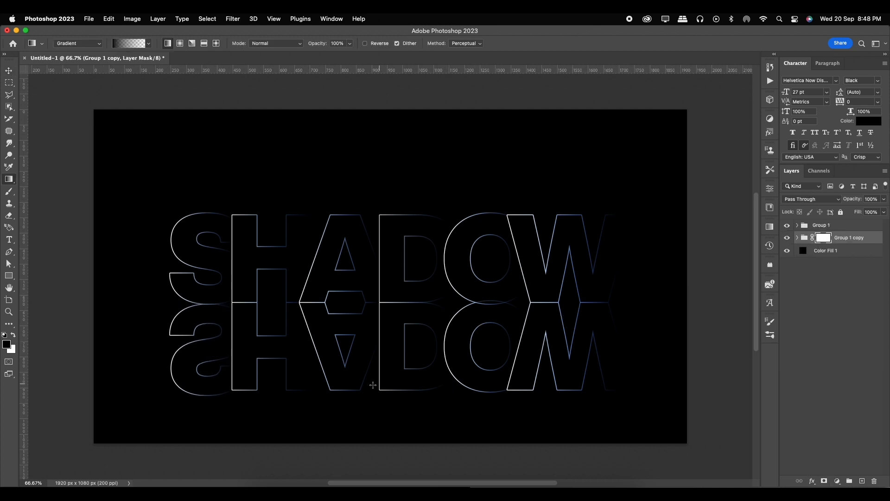
drag(384, 328, 388, 286)
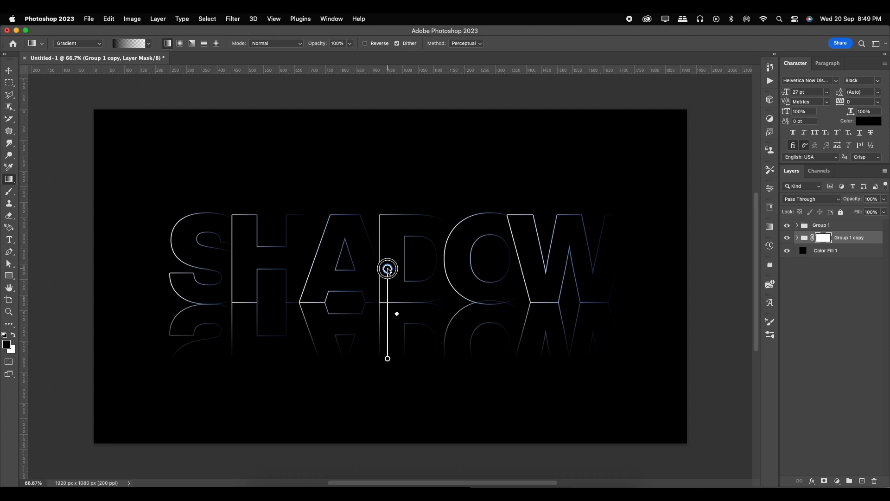
- Select both the lettering and reflection groups and move them together slightly up on the canvas with Free Transform
click(8, 70)
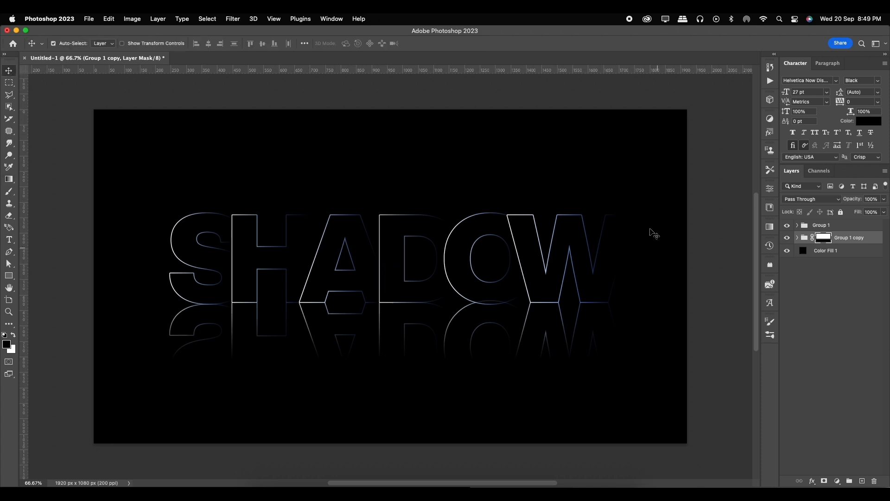
click(829, 226)
shift+click(852, 238)
key(super+t)
drag(482, 292, 487, 284)
key(Return)
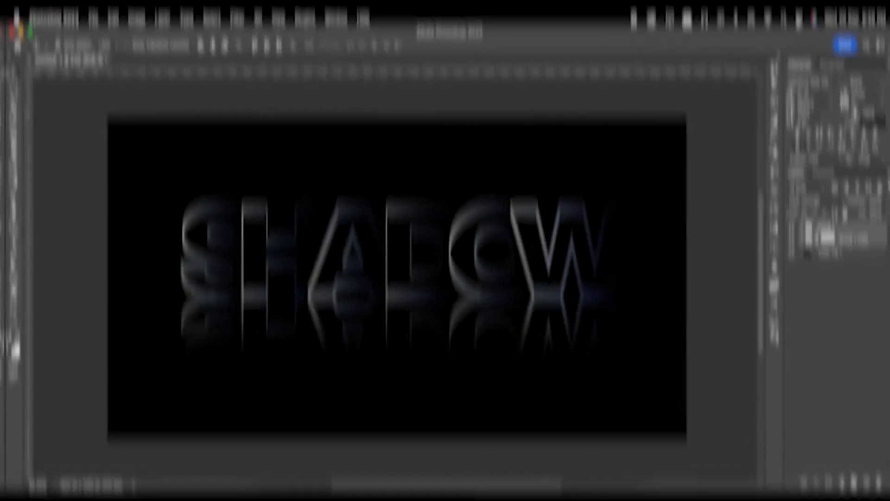